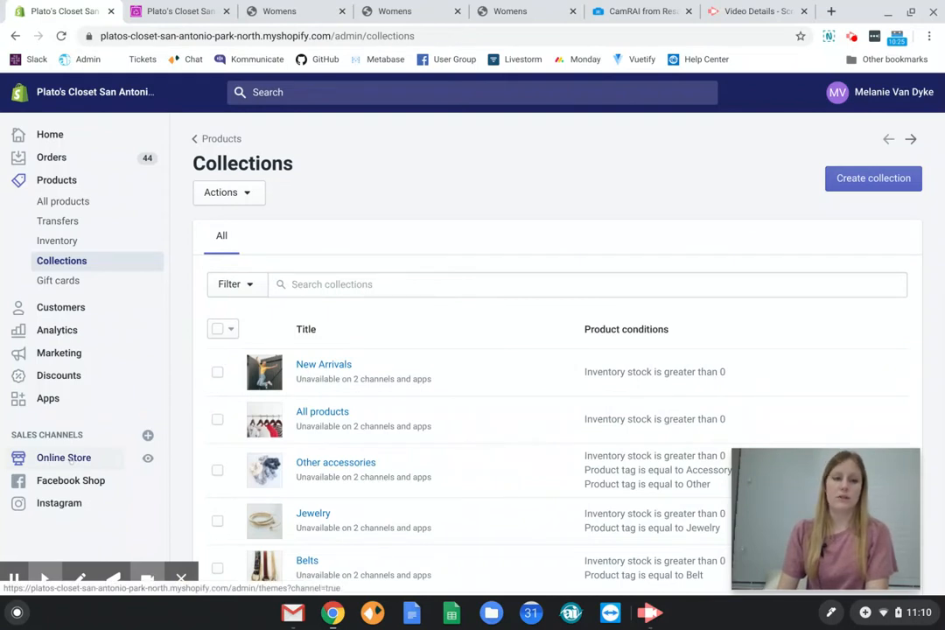
# Open the Main menu from the online store's navigation settings.
pyautogui.click(64, 458)
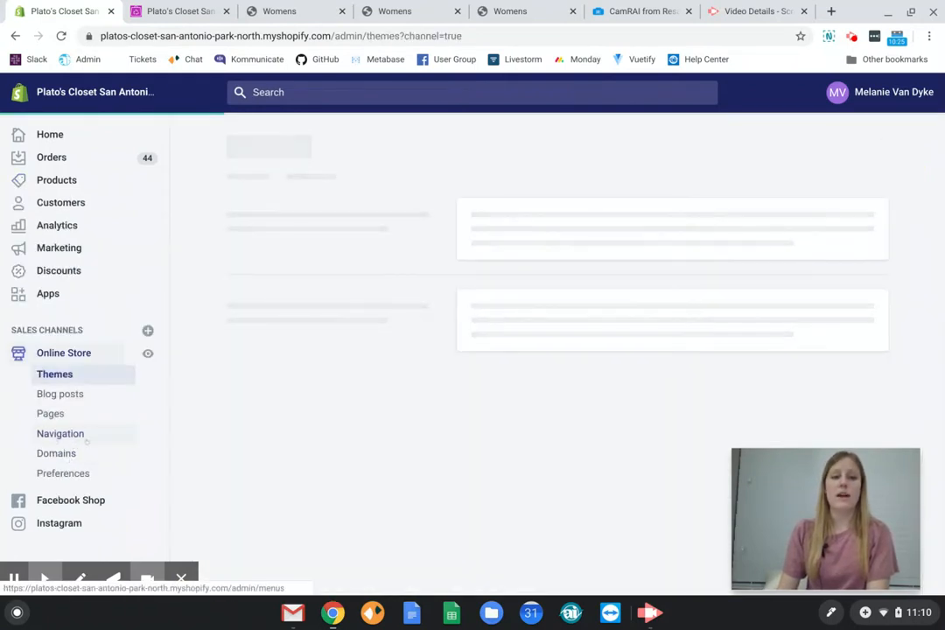
pyautogui.click(82, 434)
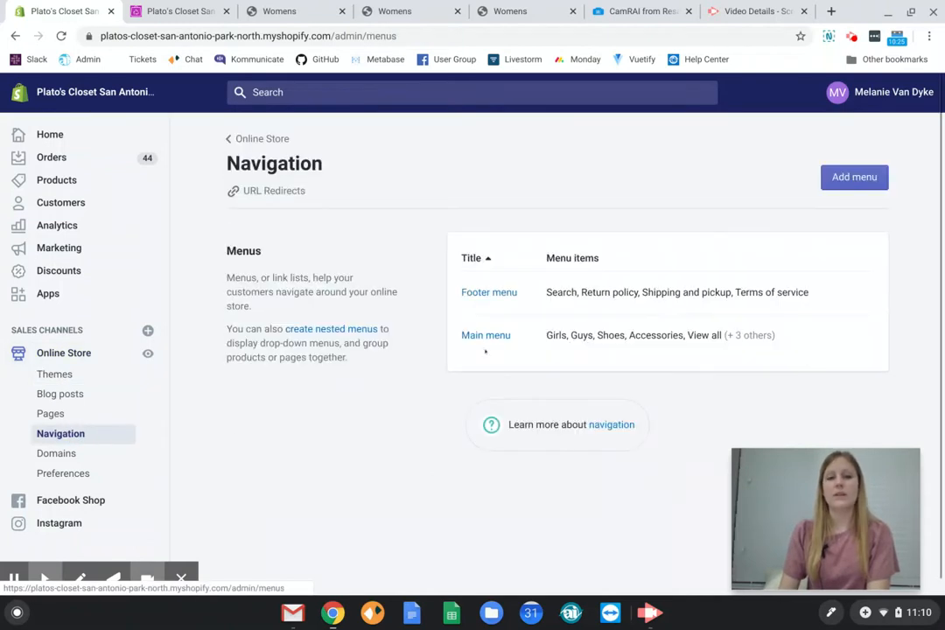
pyautogui.click(496, 335)
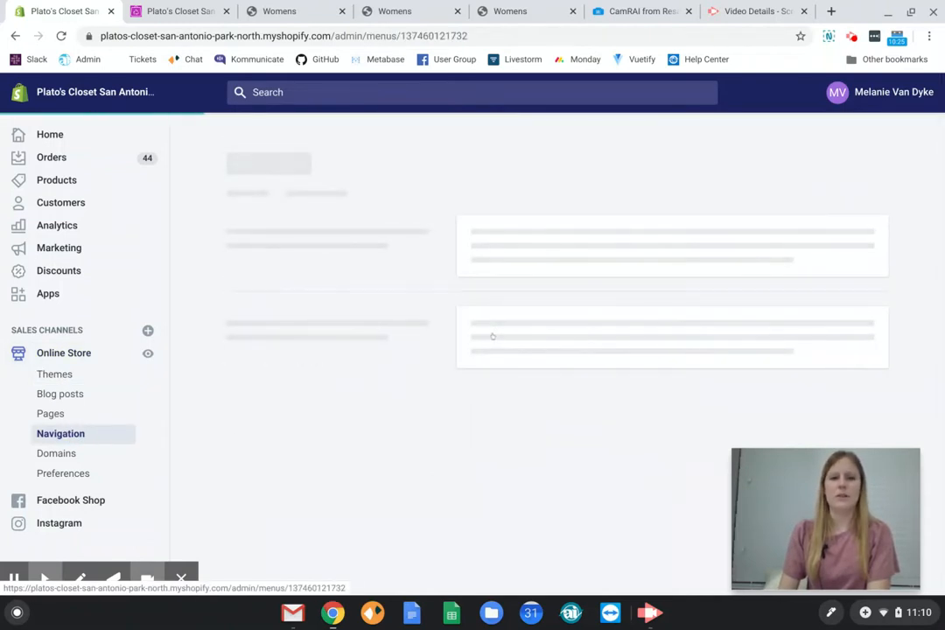
pyautogui.scroll(-1, 298, 269)
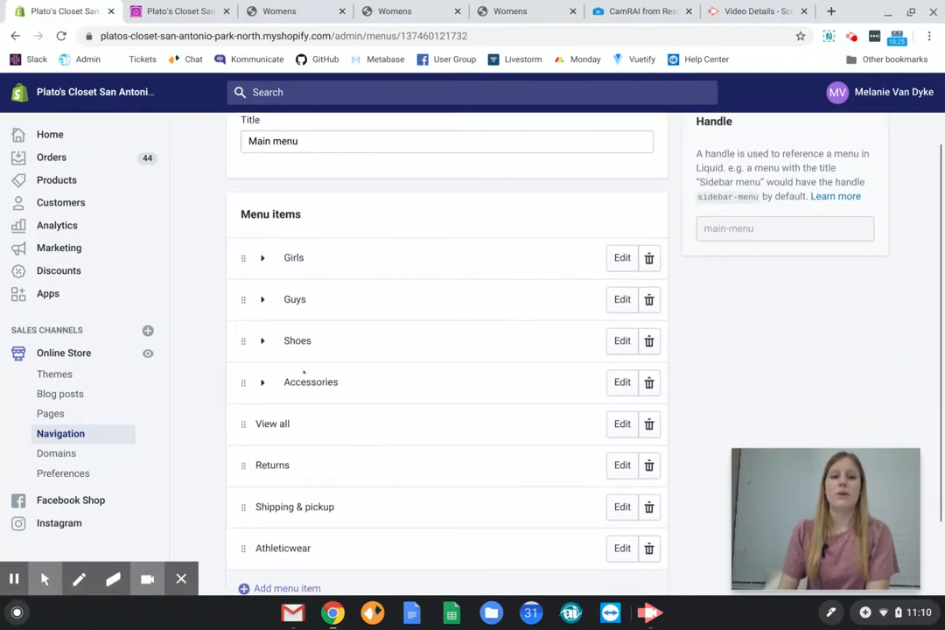
pyautogui.scroll(-1, 289, 419)
# Switch to the live storefront and examine the categories nested in the Girls dropdown of the main navigation.
pyautogui.click(179, 11)
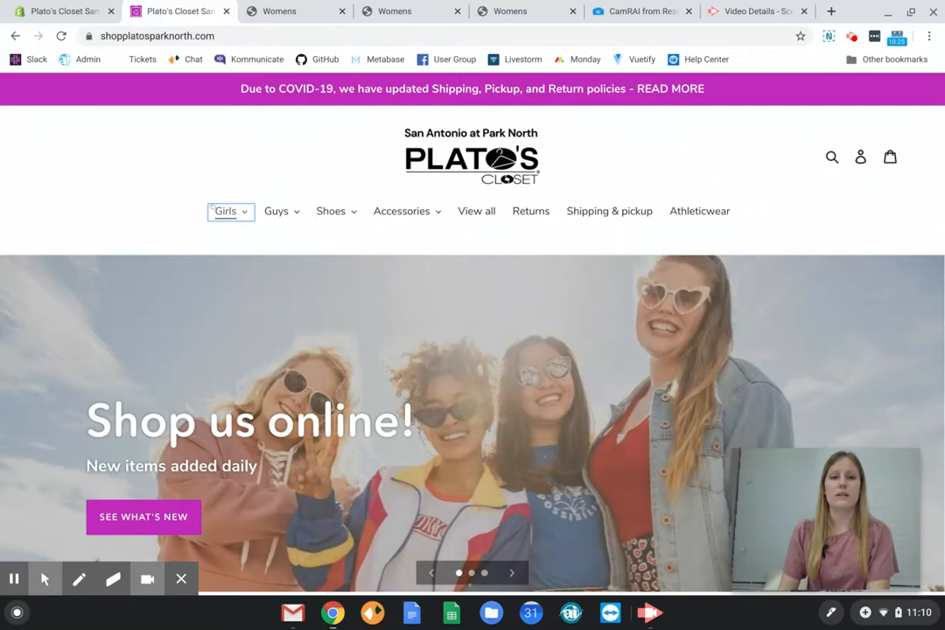
pyautogui.click(226, 211)
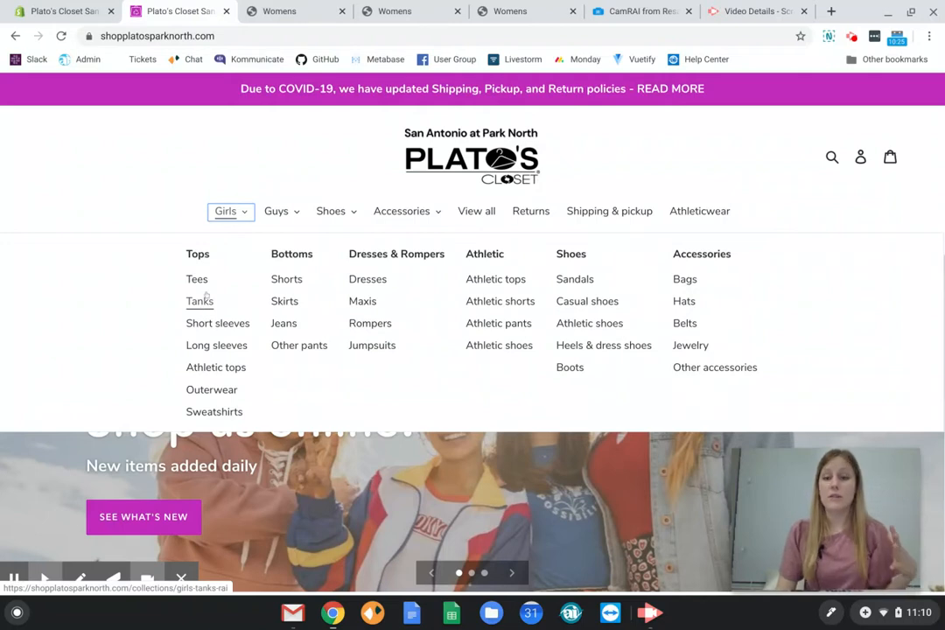
pyautogui.click(181, 205)
pyautogui.click(219, 214)
# Return to the Main menu editor and expand Girls and its Tops submenu to examine the nested items.
pyautogui.click(80, 6)
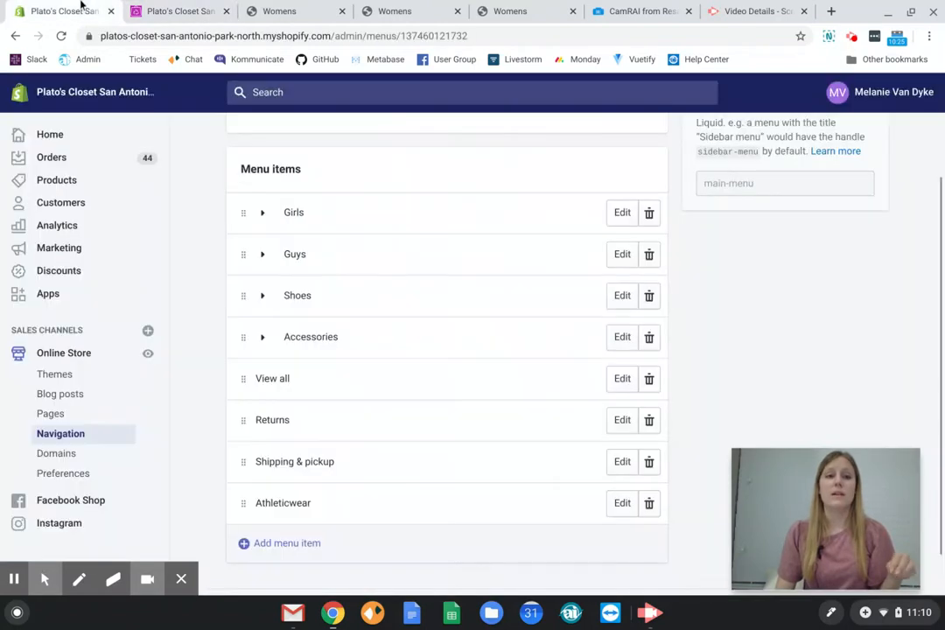
pyautogui.click(253, 215)
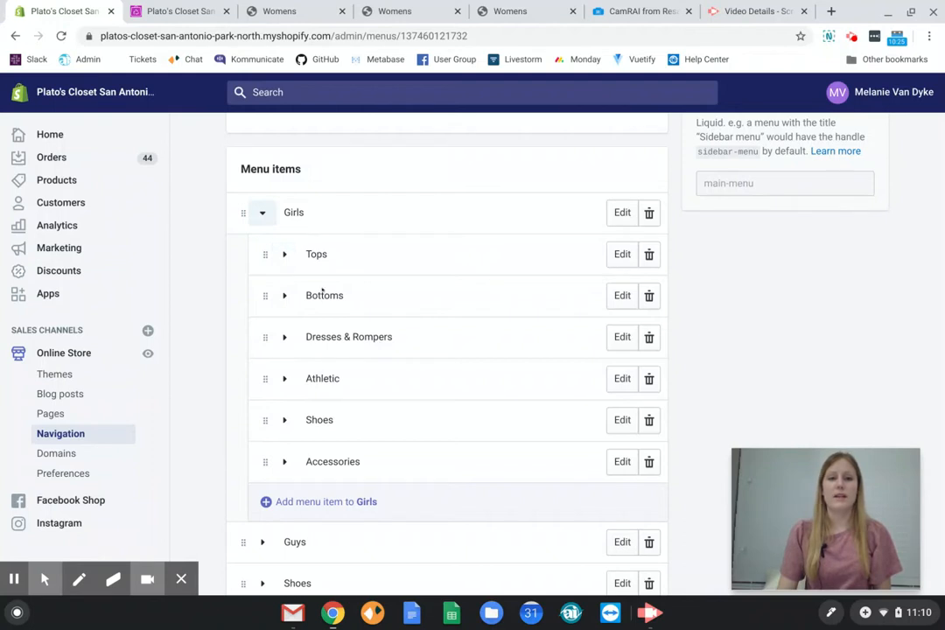
pyautogui.click(281, 252)
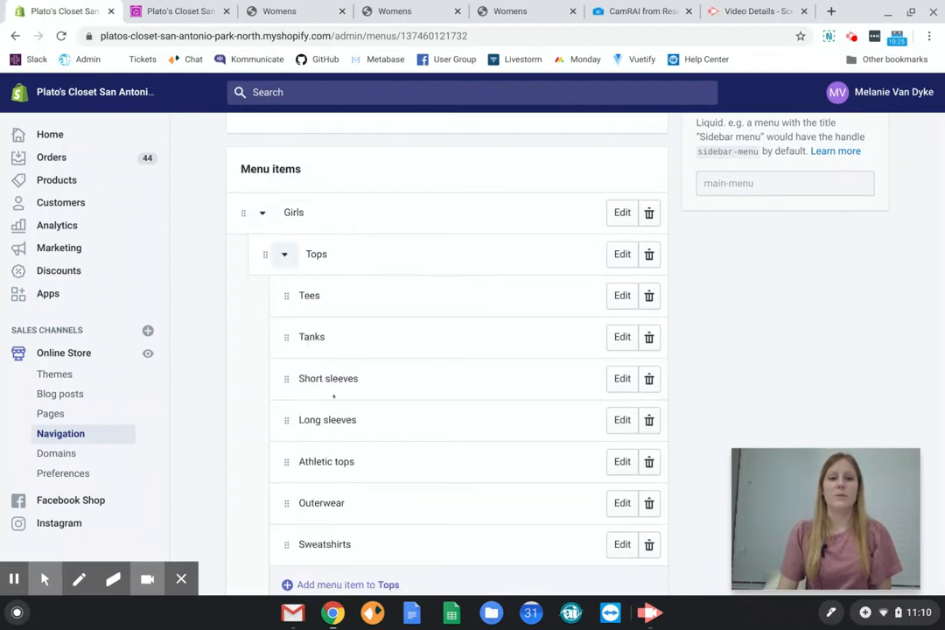
pyautogui.scroll(-1, 334, 396)
pyautogui.scroll(1, 335, 391)
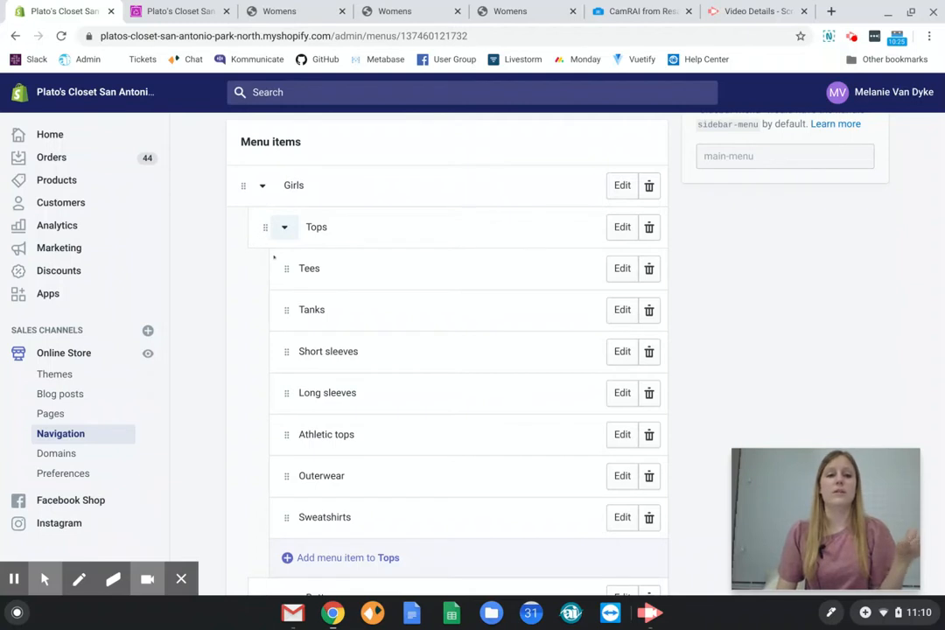
pyautogui.scroll(-2, 295, 262)
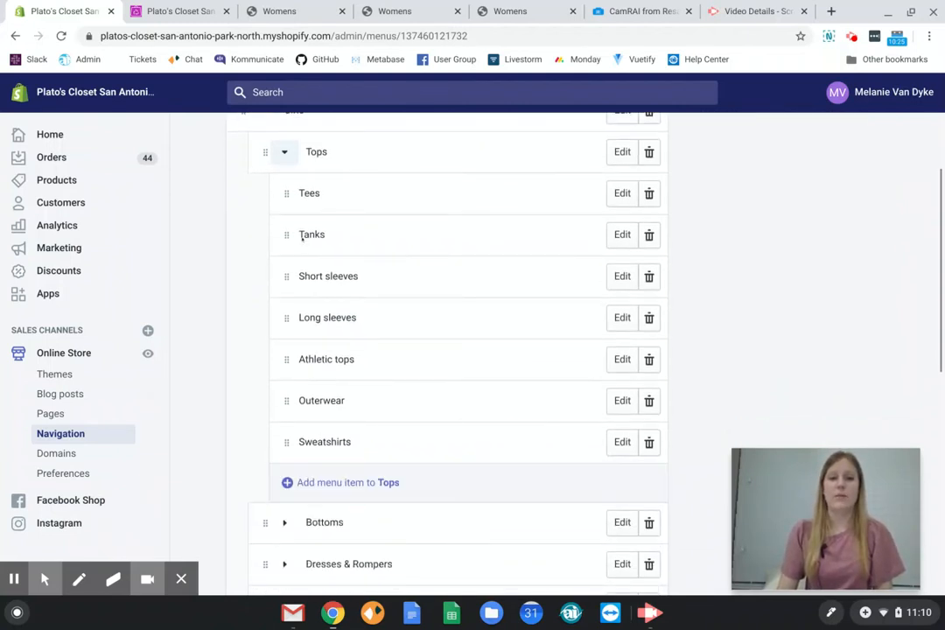
# Collapse the Tops submenu and review the top-level menu items with Girls expanded once more and closed.
pyautogui.click(283, 153)
pyautogui.scroll(2, 293, 184)
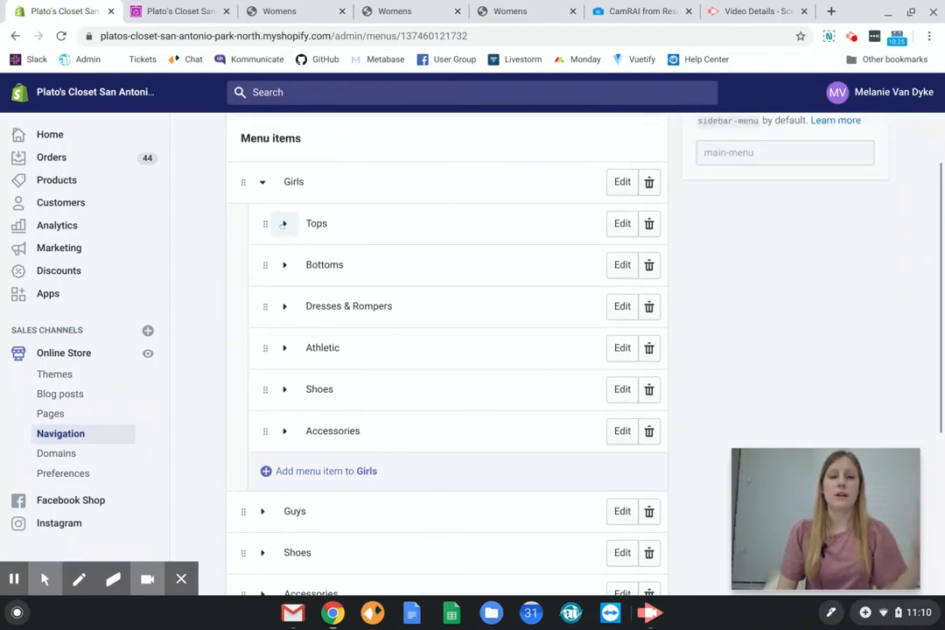
pyautogui.click(263, 182)
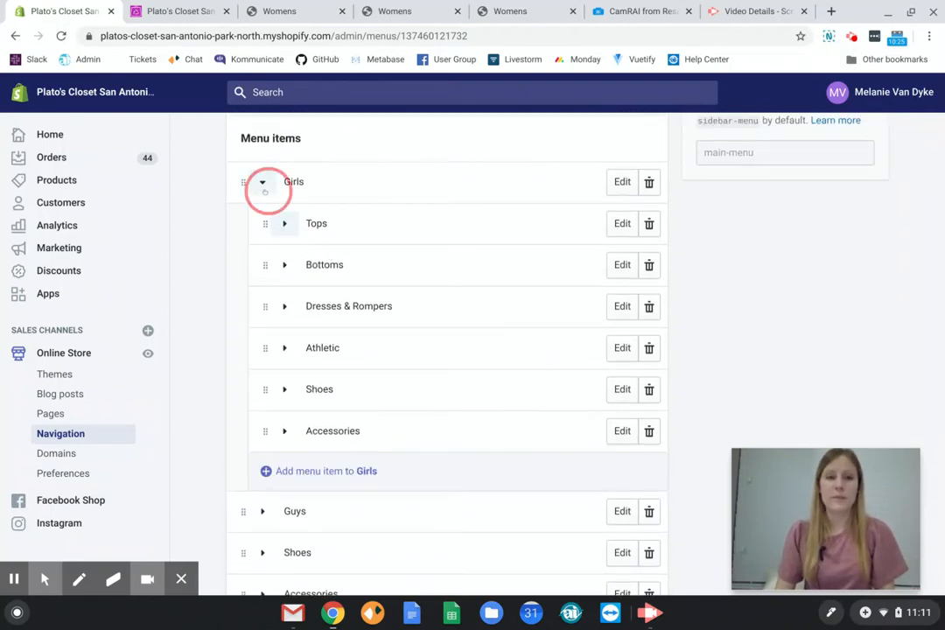
pyautogui.click(206, 339)
pyautogui.scroll(-1, 204, 354)
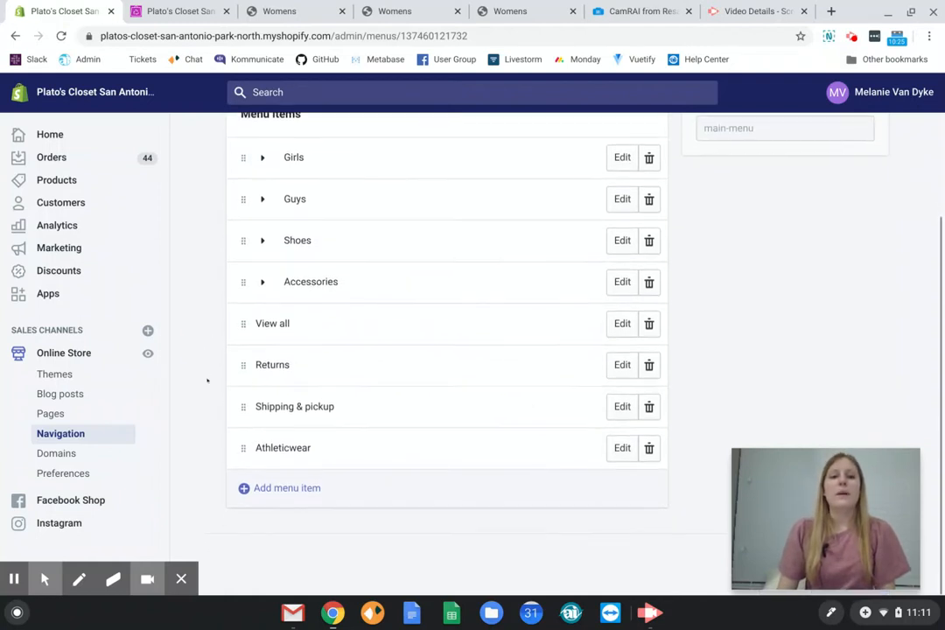
pyautogui.scroll(-1, 218, 412)
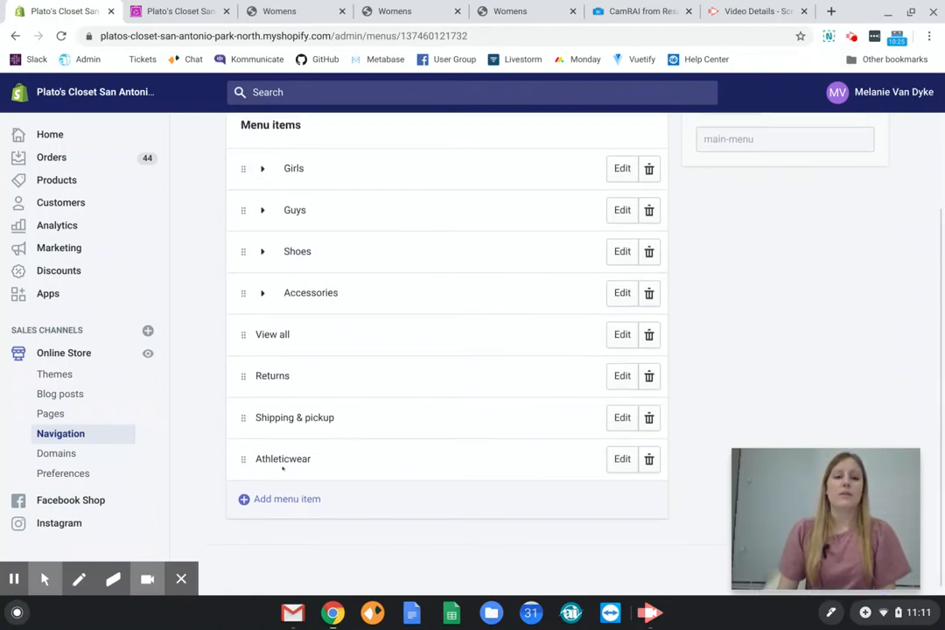
pyautogui.click(263, 168)
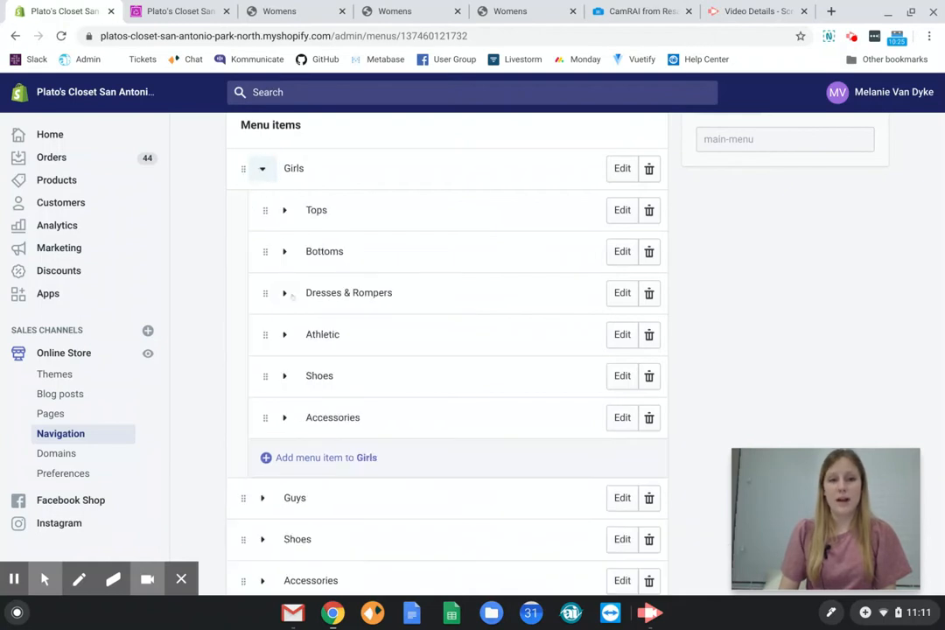
pyautogui.click(262, 168)
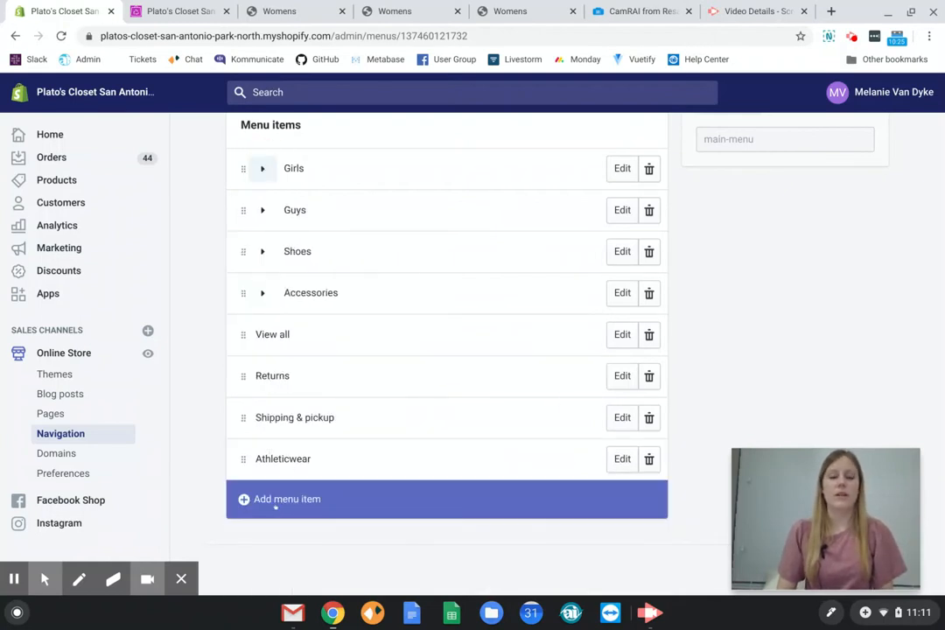
# Start a new top-level menu item named "Girl's Athletic".
pyautogui.click(278, 502)
pyautogui.click(330, 336)
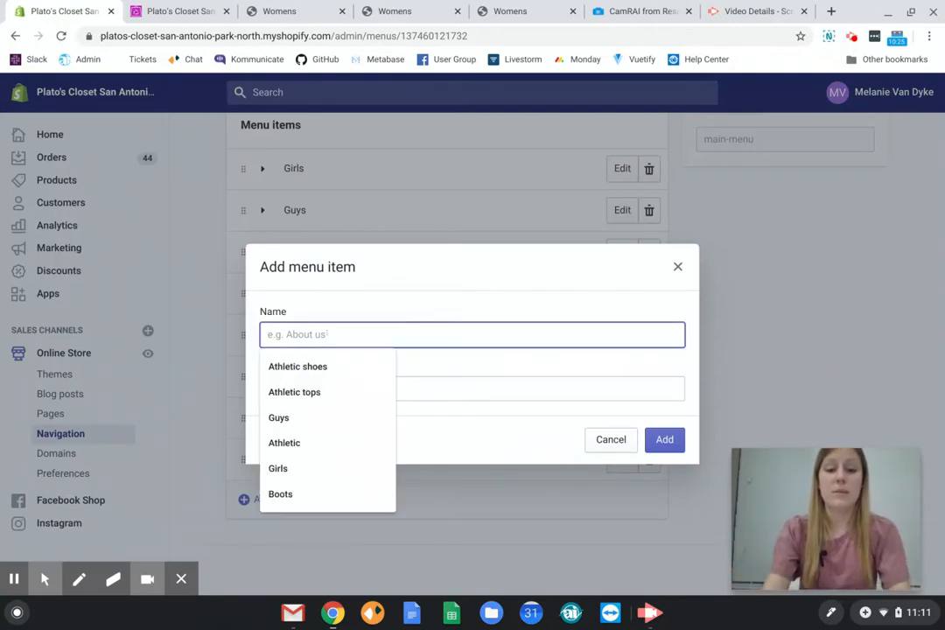
pyautogui.write("Girl's Athletic")
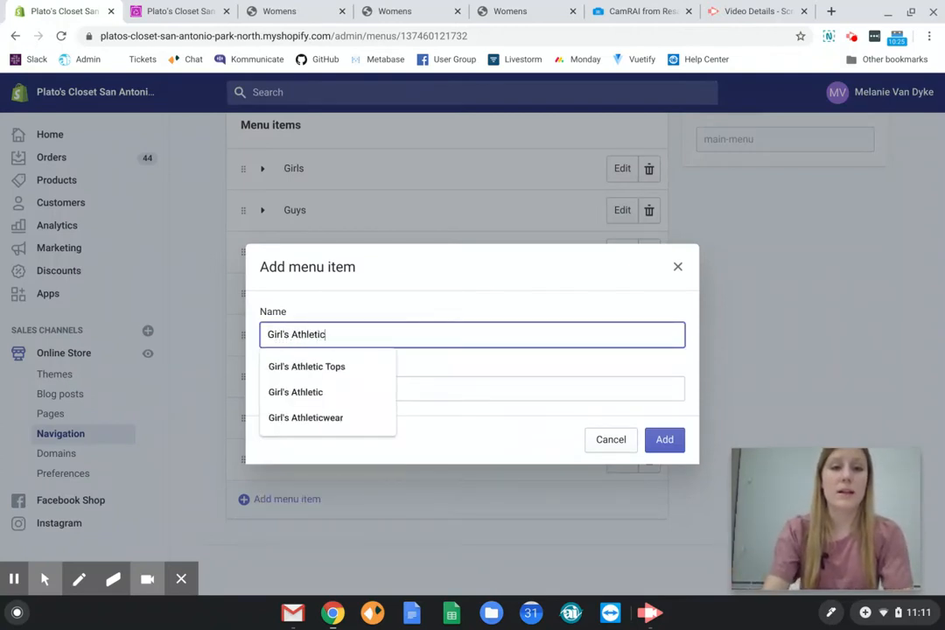
# Try linking the new item to Girl's Athleticwear by browsing the collections list, and clear that link again.
pyautogui.click(426, 385)
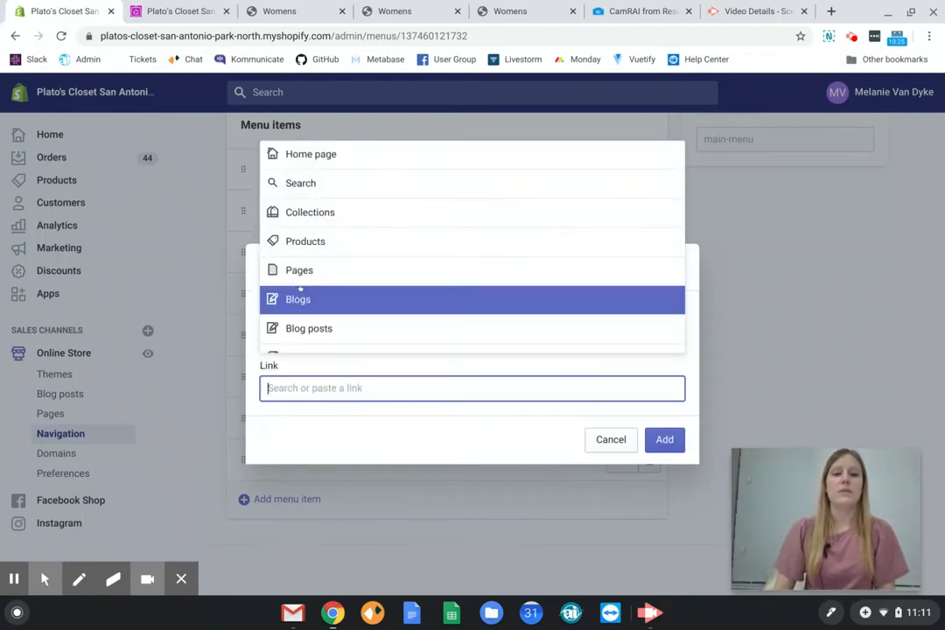
pyautogui.click(310, 214)
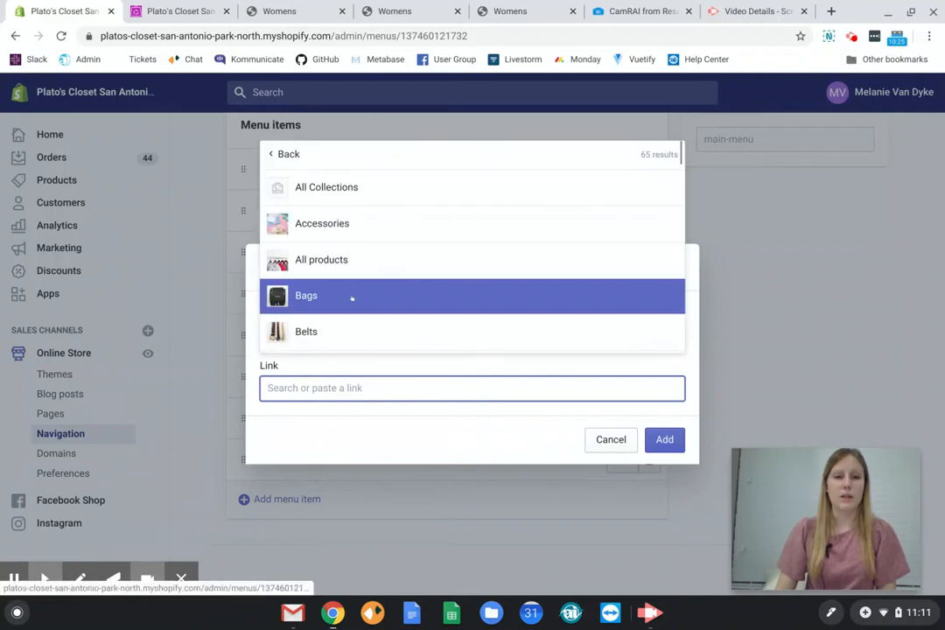
pyautogui.scroll(-2, 382, 228)
pyautogui.scroll(-4, 382, 241)
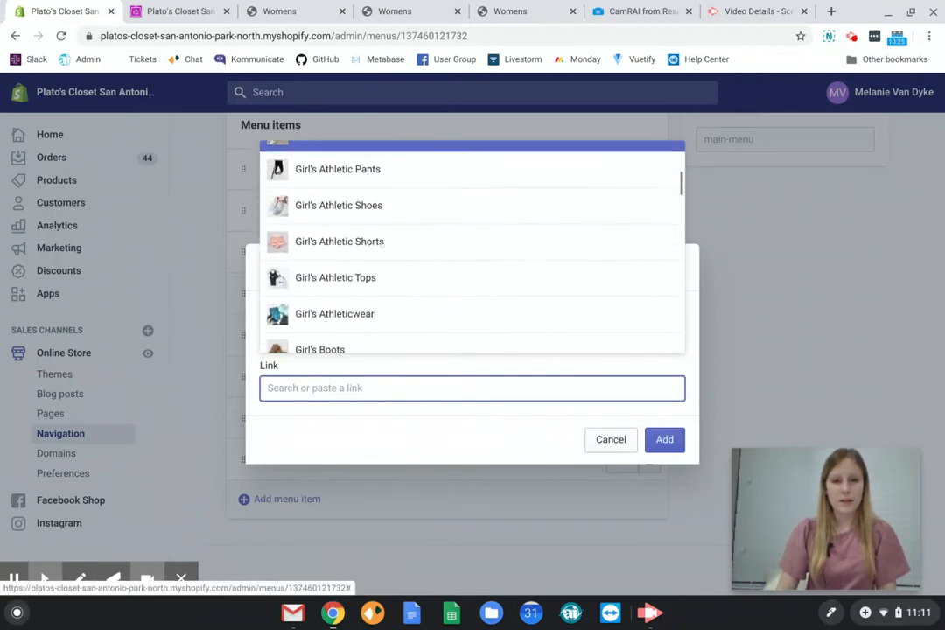
pyautogui.click(380, 302)
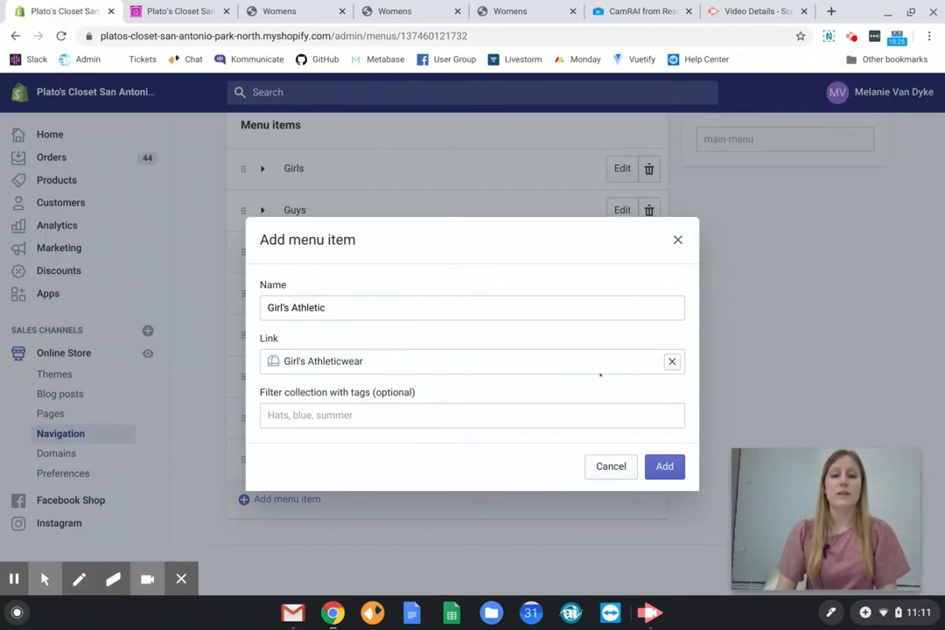
pyautogui.click(671, 361)
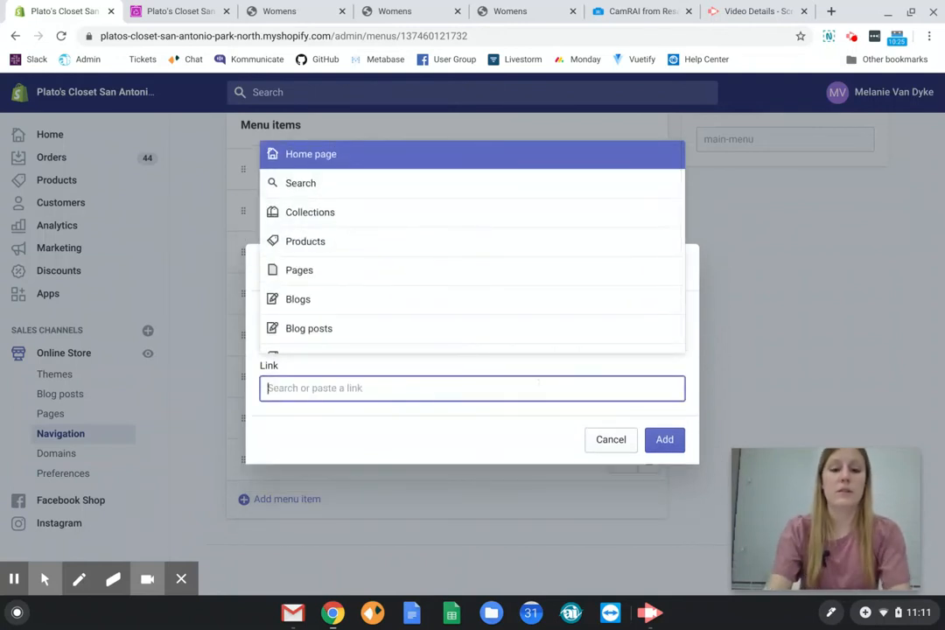
# Search the link targets for "girl's athletic", link the item to the Girl's Athleticwear collection, and add it to the menu.
pyautogui.write('girls athleti')
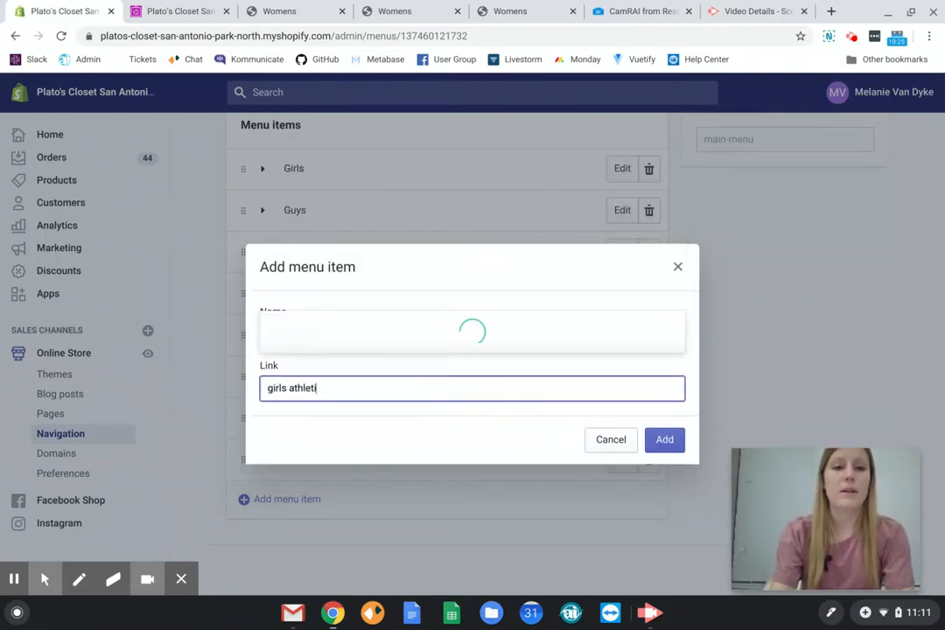
pyautogui.click(502, 316)
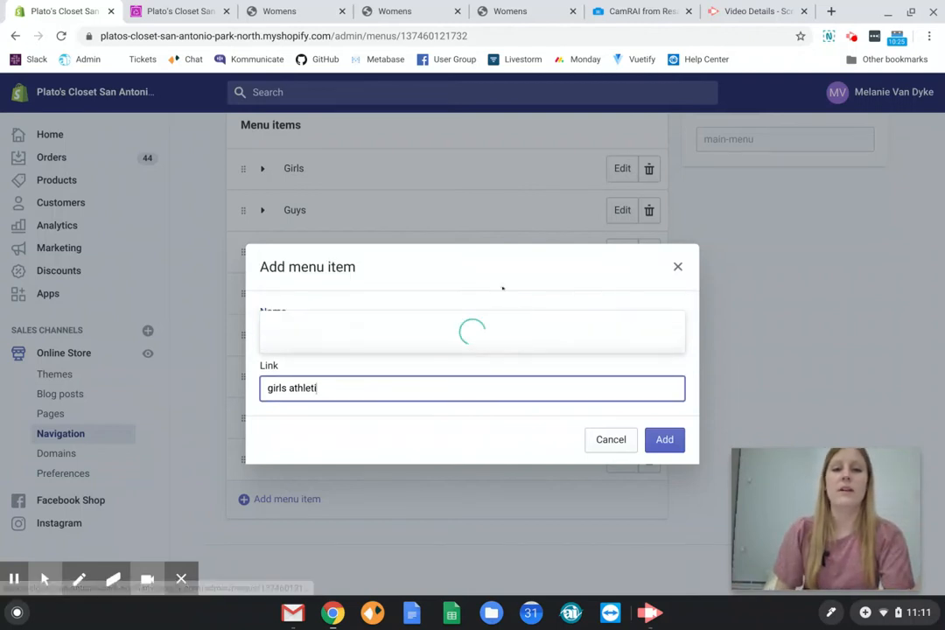
pyautogui.click(468, 389)
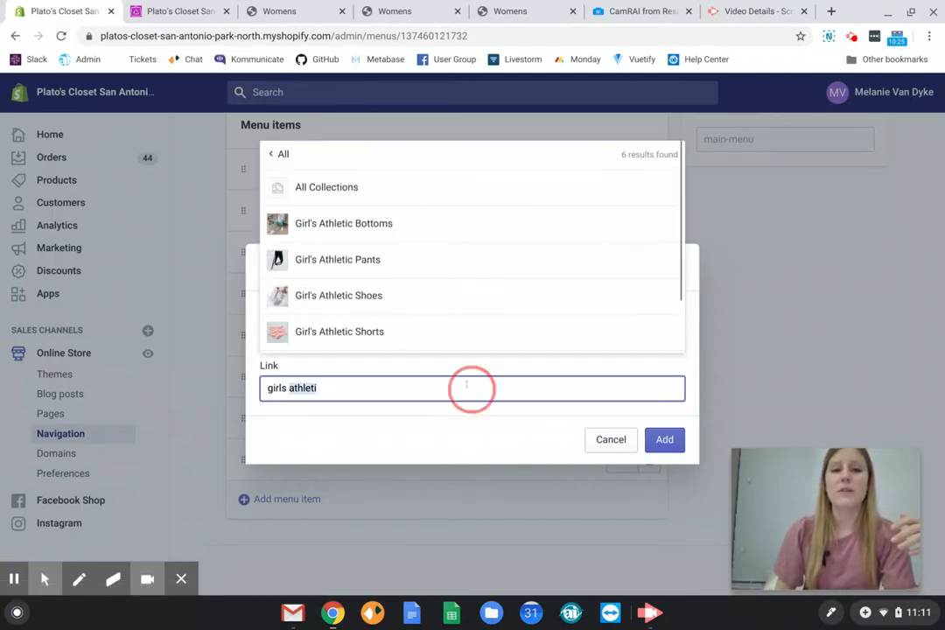
pyautogui.press('BackSpace')
pyautogui.press('BackSpace')
pyautogui.press('BackSpace')
pyautogui.press('BackSpace')
pyautogui.press('BackSpace')
pyautogui.press('BackSpace')
pyautogui.press('BackSpace')
pyautogui.press('BackSpace')
pyautogui.press('BackSpace')
pyautogui.write("'s")
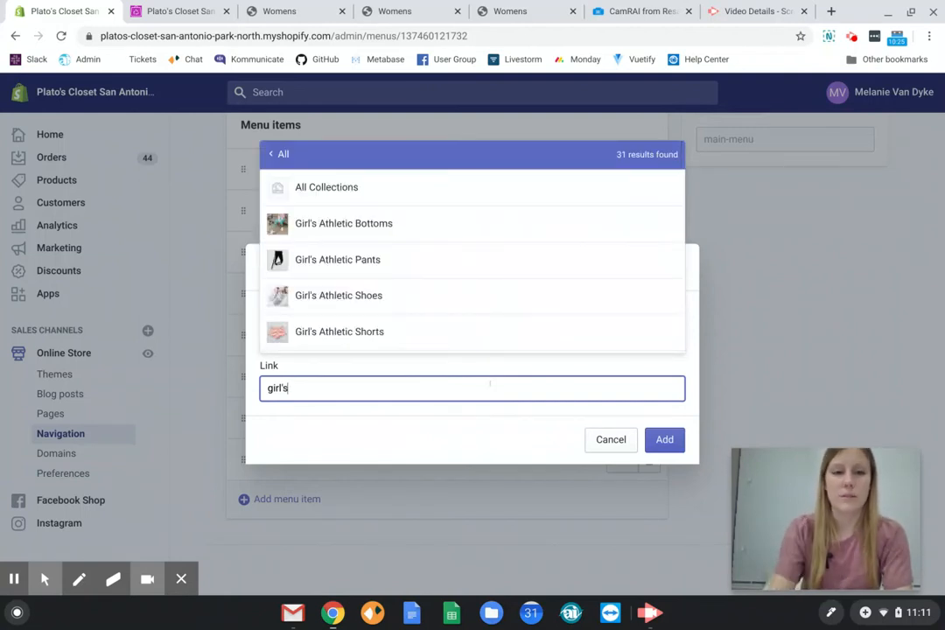
pyautogui.press('BackSpace')
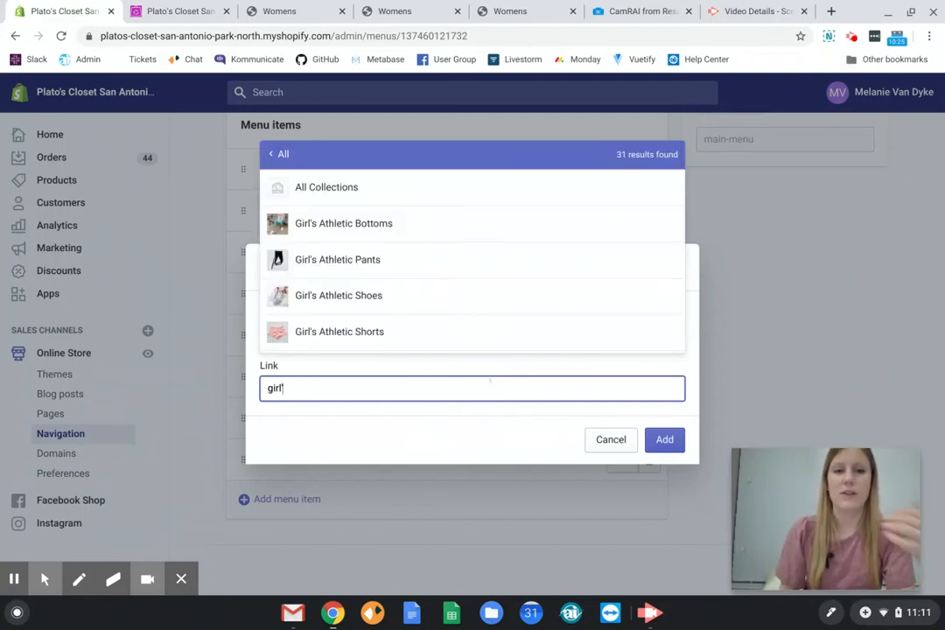
pyautogui.write('s athletic')
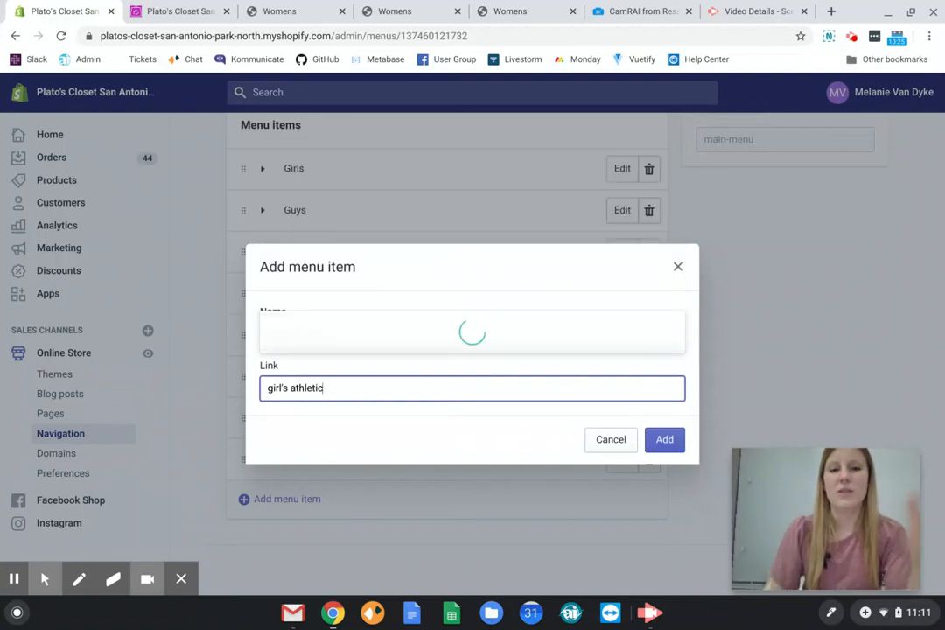
pyautogui.scroll(-2, 380, 262)
pyautogui.click(380, 331)
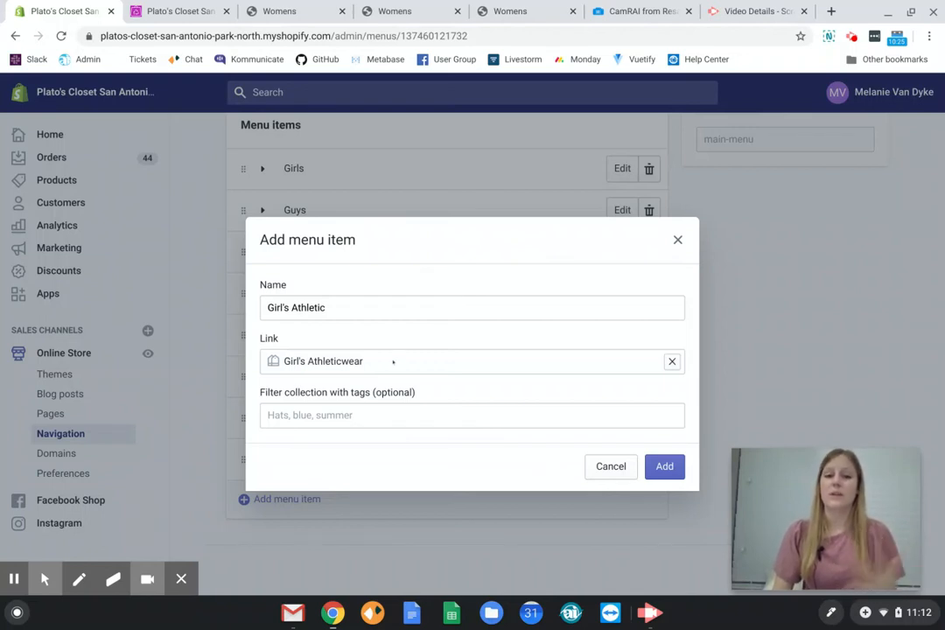
pyautogui.click(662, 467)
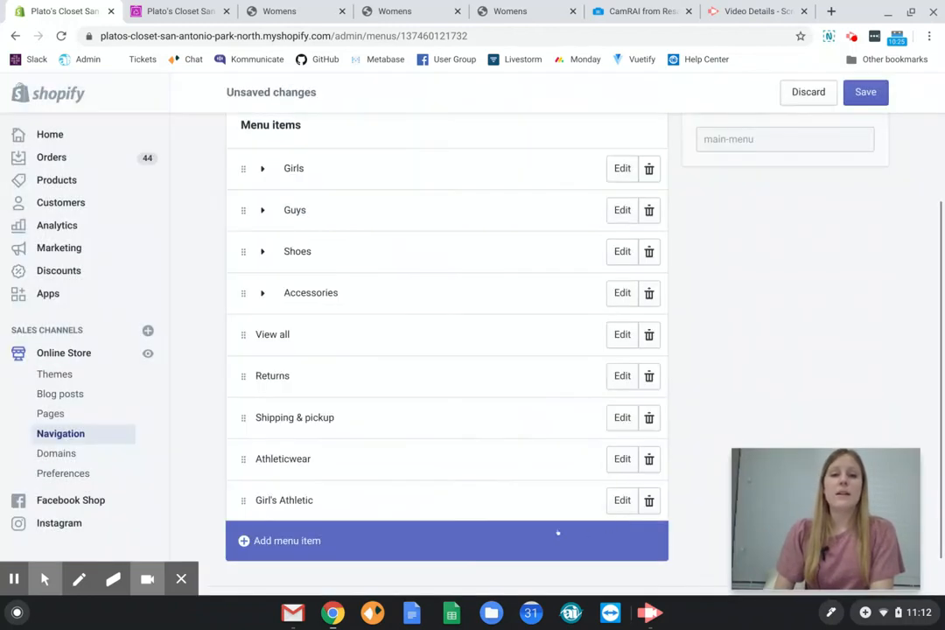
# Nest the Girl's Athletic item under Athleticwear and show the Athleticwear submenu expanded.
pyautogui.moveTo(243, 500); pyautogui.dragTo(288, 484)
pyautogui.doubleClick(268, 462)
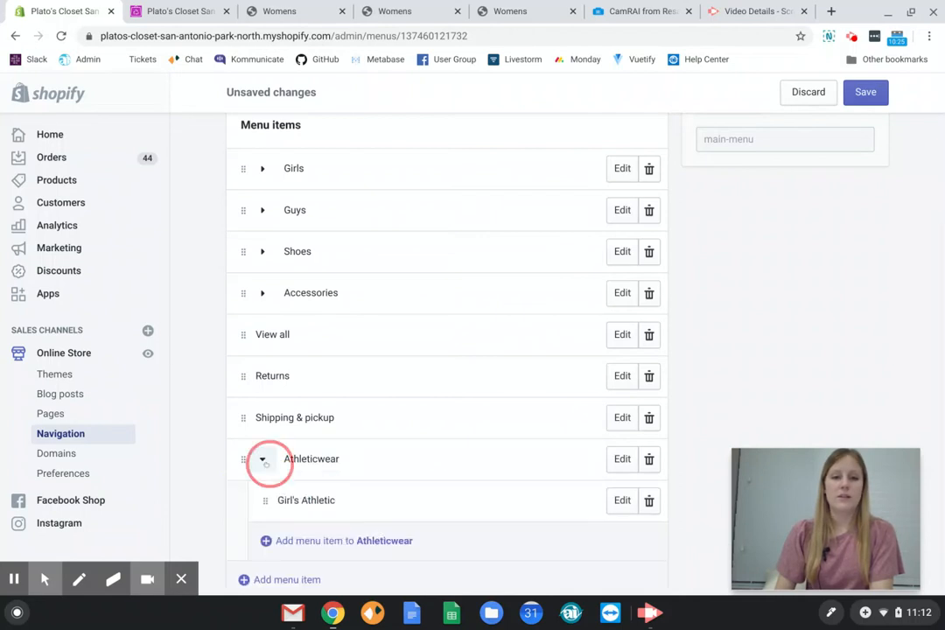
pyautogui.click(260, 461)
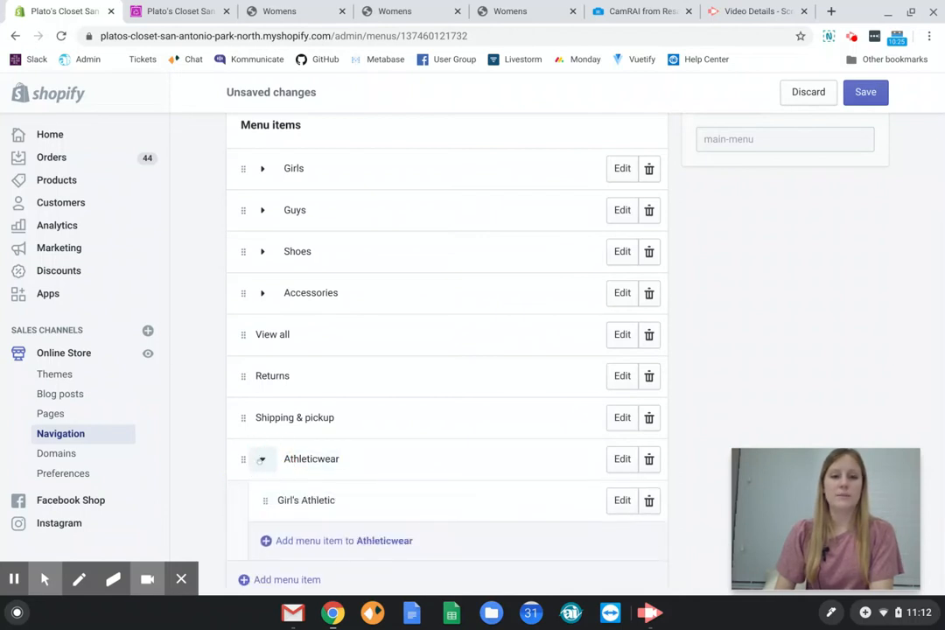
# Start a new sub-item under Athleticwear named "Guy's Athletic".
pyautogui.click(297, 541)
pyautogui.click(346, 333)
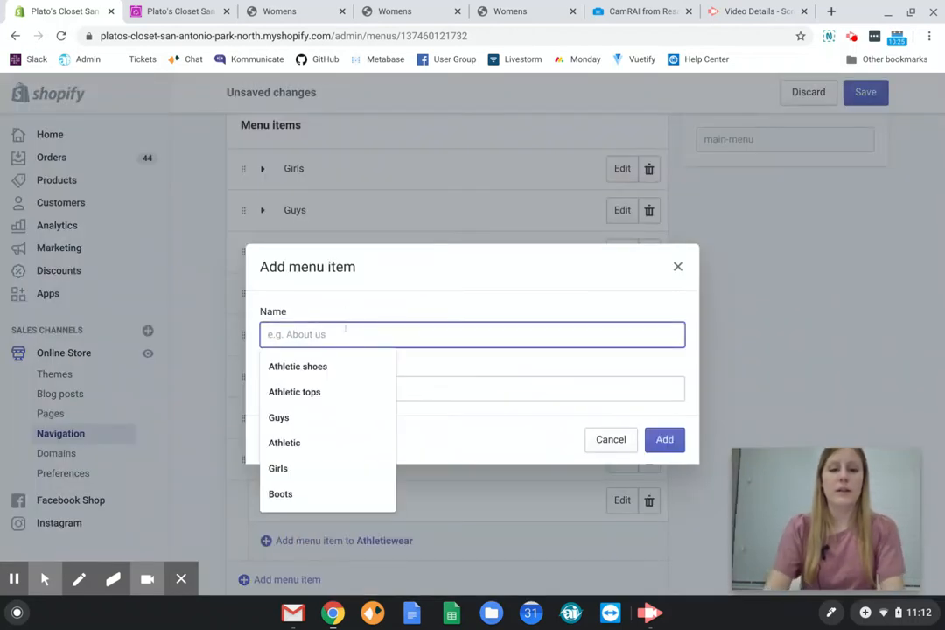
pyautogui.write("Guy's Athlt")
pyautogui.press('BackSpace')
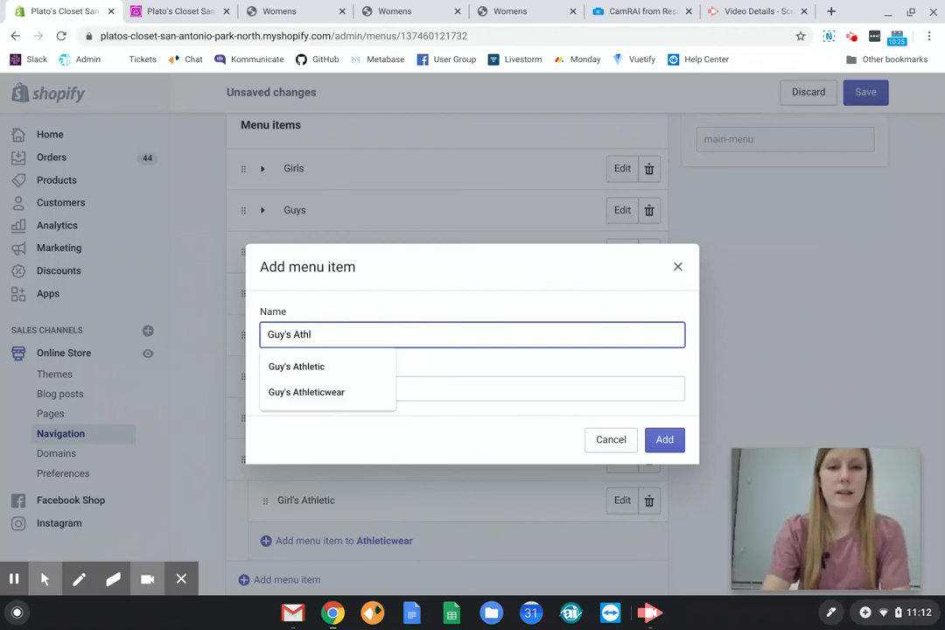
pyautogui.write('etic')
# Search the link targets for "guys athl", link the item to the last matching collection, and add it under Athleticwear.
pyautogui.click(485, 382)
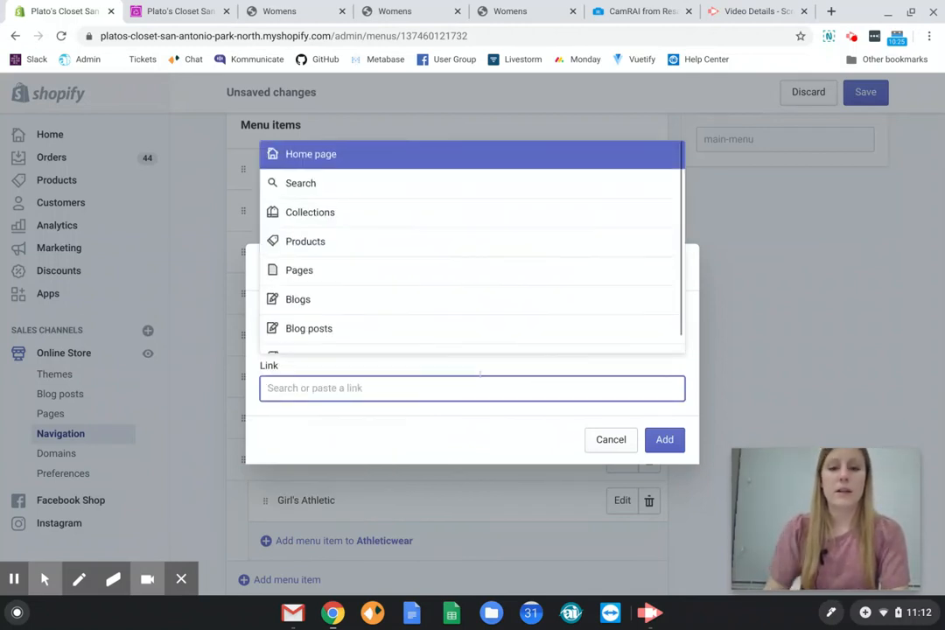
pyautogui.write('guys athl')
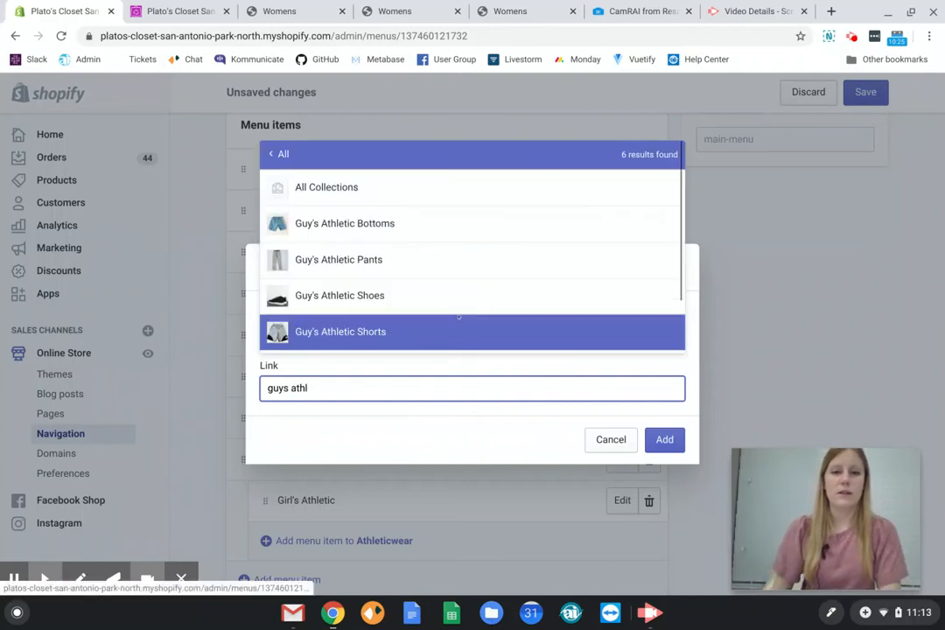
pyautogui.scroll(-2, 428, 326)
pyautogui.click(398, 335)
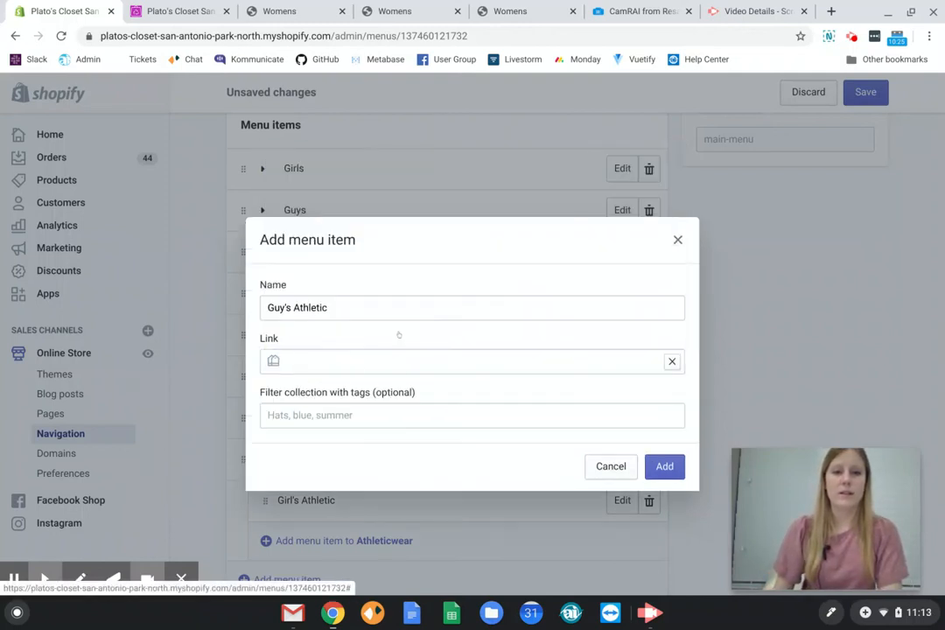
pyautogui.click(663, 464)
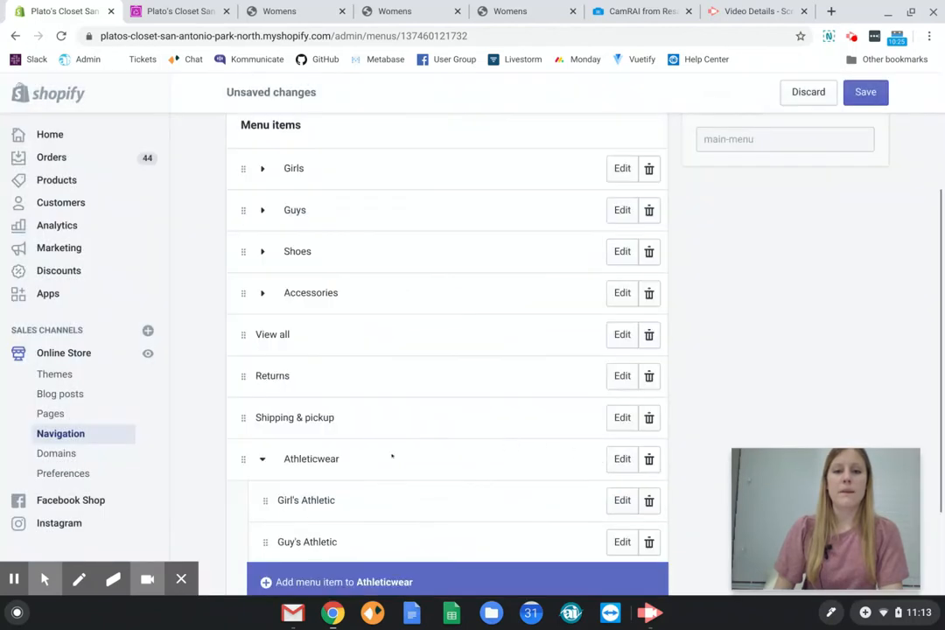
# Collapse the Athleticwear submenu and move Athleticwear up the menu to sit between Guys and Shoes.
pyautogui.scroll(-2, 446, 351)
pyautogui.click(259, 325)
pyautogui.click(260, 450)
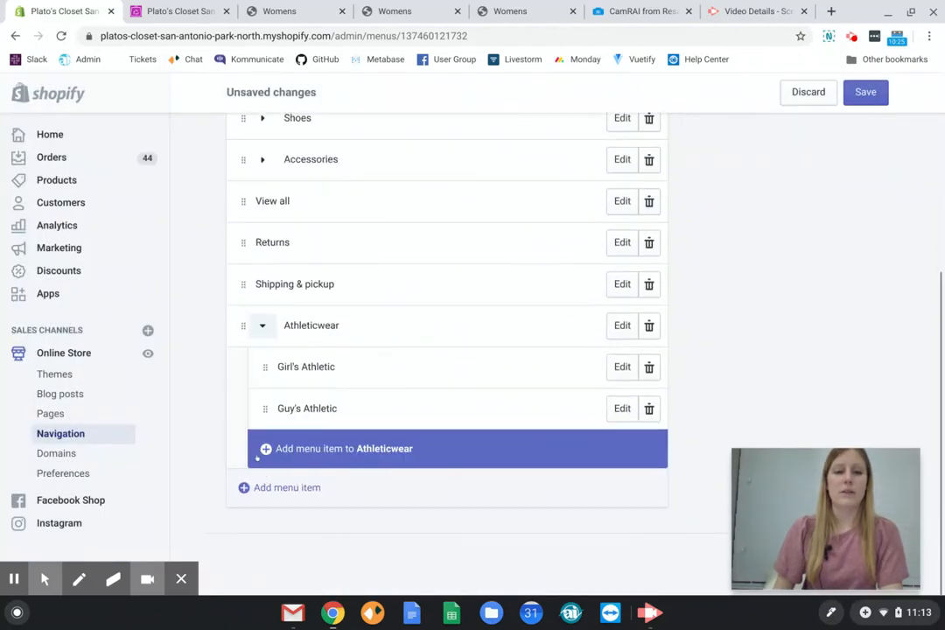
pyautogui.scroll(1, 258, 458)
pyautogui.click(261, 401)
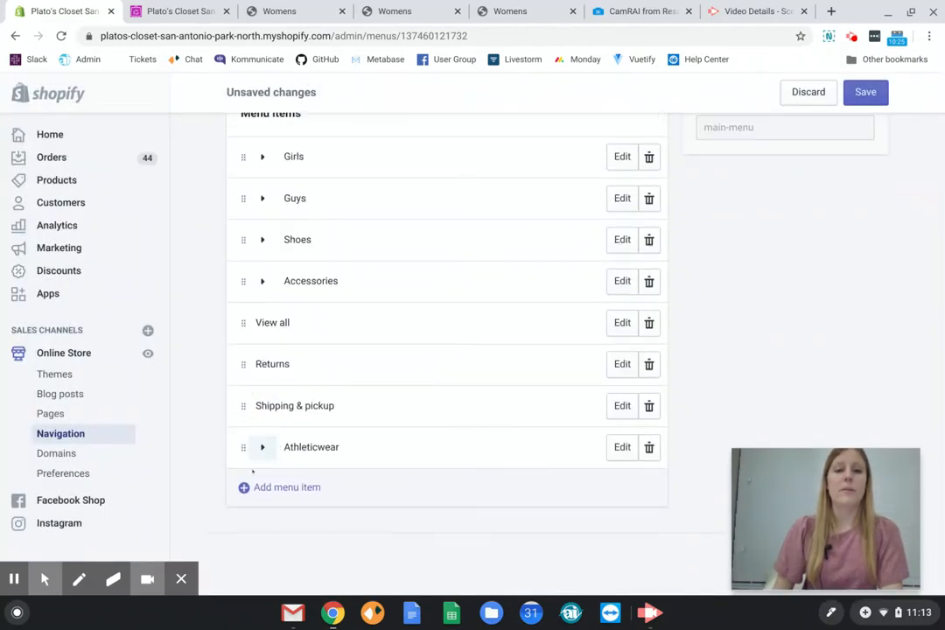
pyautogui.moveTo(244, 447); pyautogui.dragTo(237, 252)
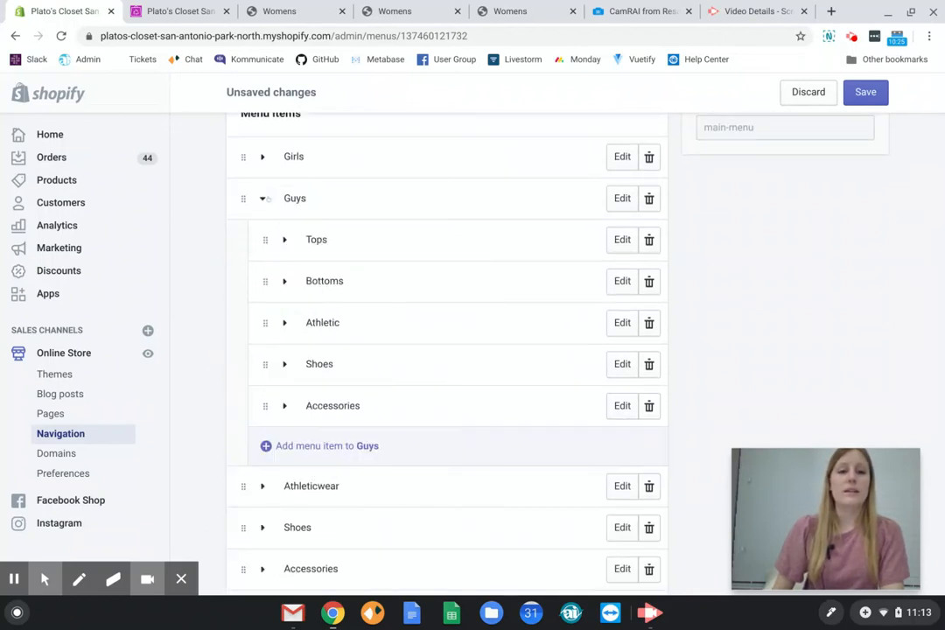
# Collapse the Guys submenu, examine the nested items under Girls and its Tops category, and collapse them again.
pyautogui.click(261, 198)
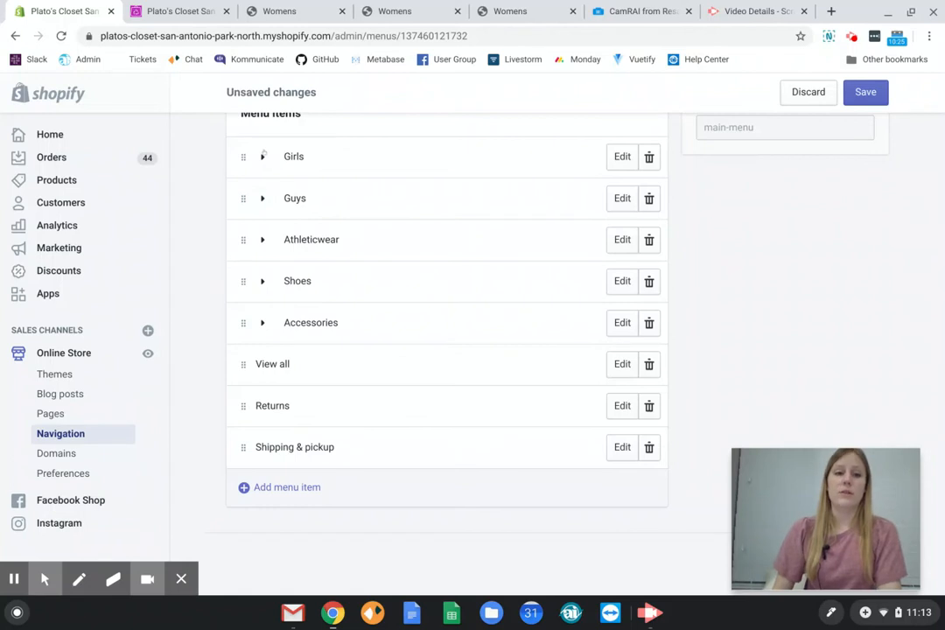
pyautogui.click(262, 156)
pyautogui.click(284, 199)
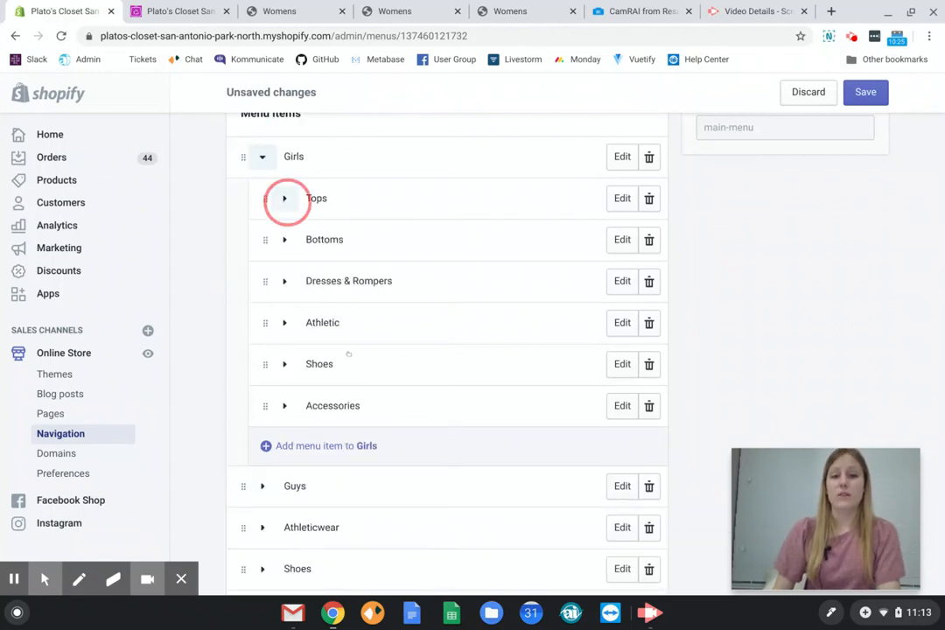
pyautogui.click(285, 199)
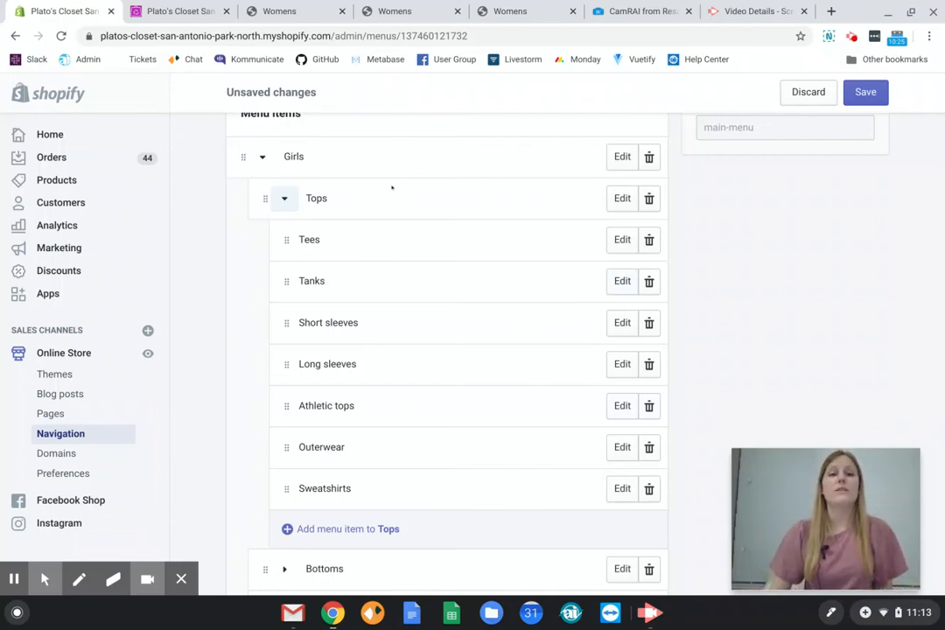
pyautogui.click(284, 199)
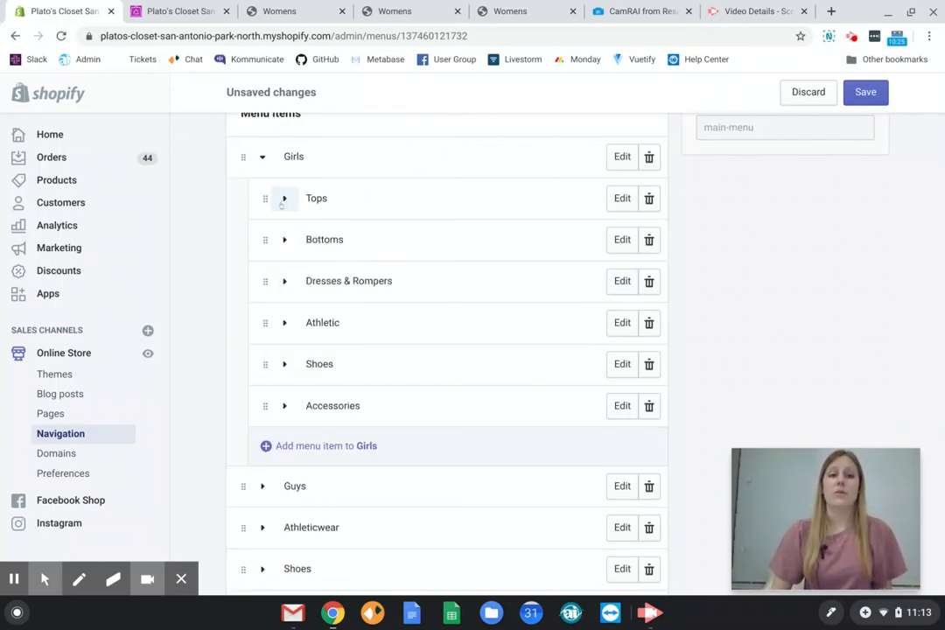
pyautogui.click(262, 157)
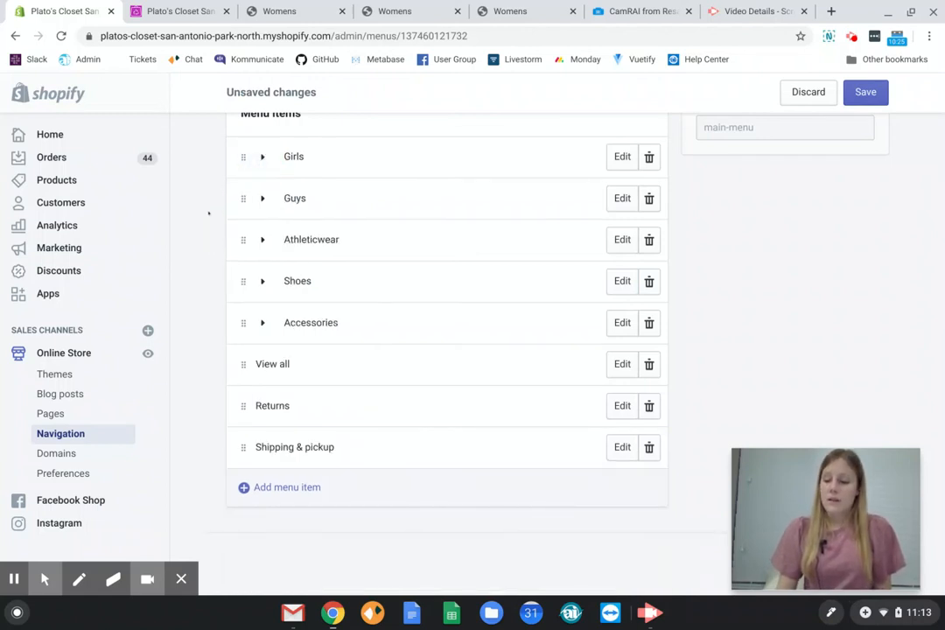
# View the blank form for a new top-level menu item and dismiss it.
pyautogui.scroll(1, 224, 368)
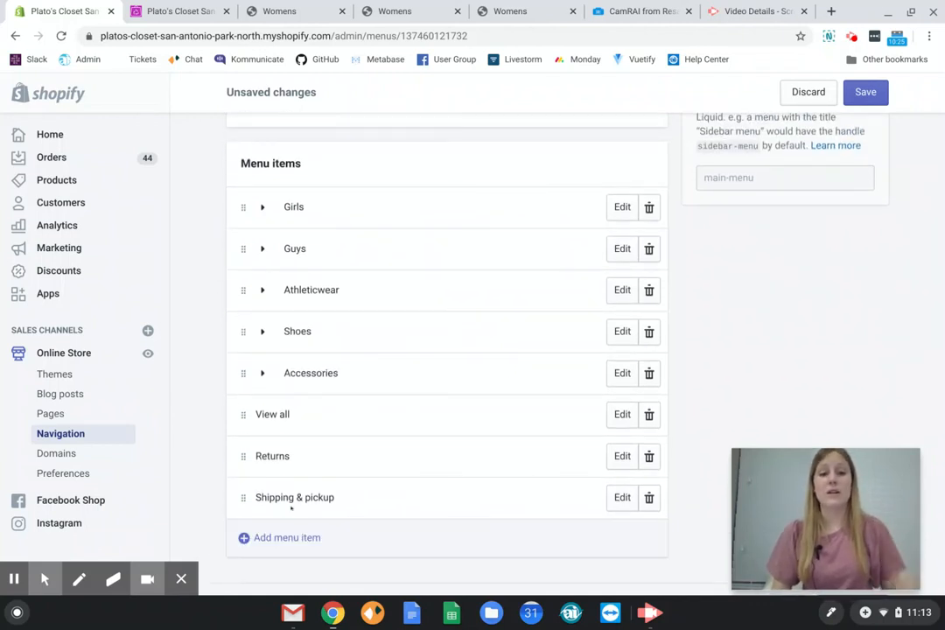
pyautogui.click(326, 538)
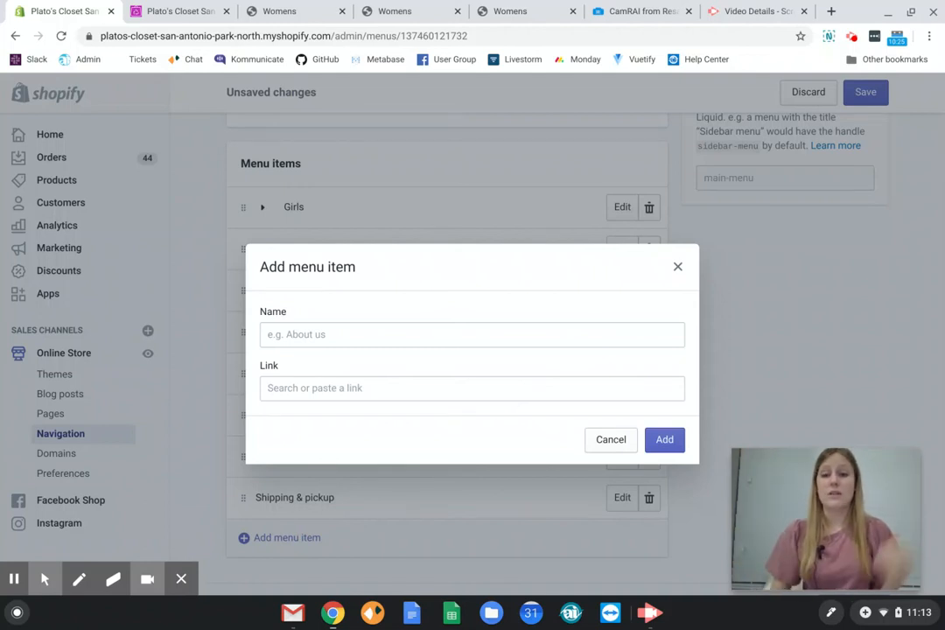
pyautogui.press('Escape')
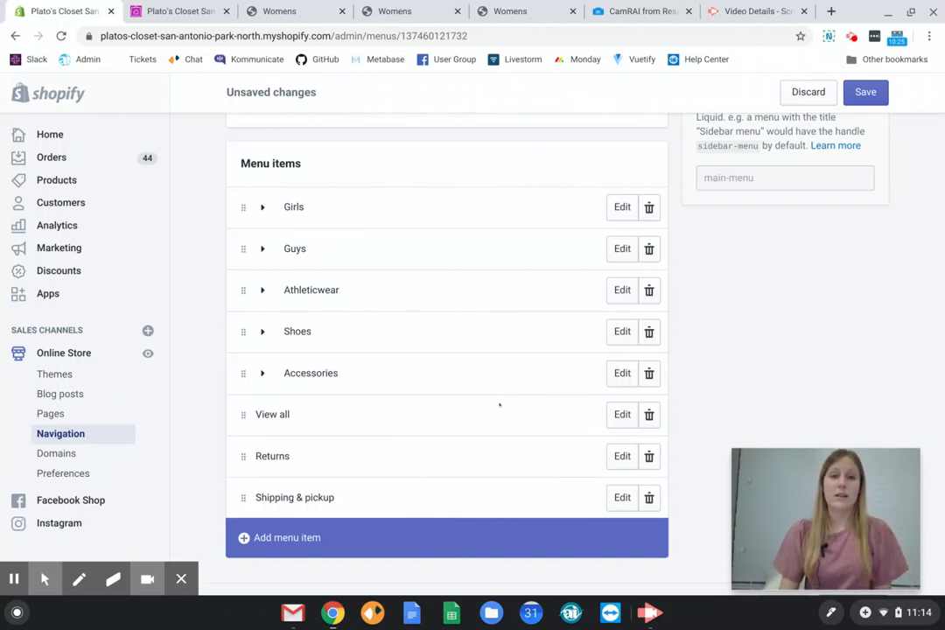
# Inspect the name and link settings of the View all menu item, and close them without applying changes.
pyautogui.scroll(1, 500, 404)
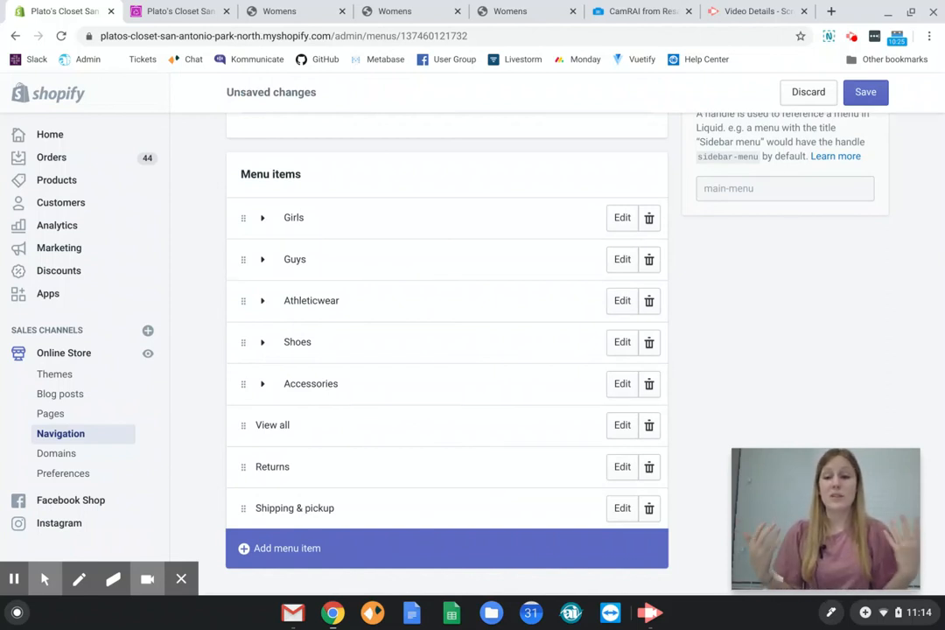
pyautogui.click(622, 425)
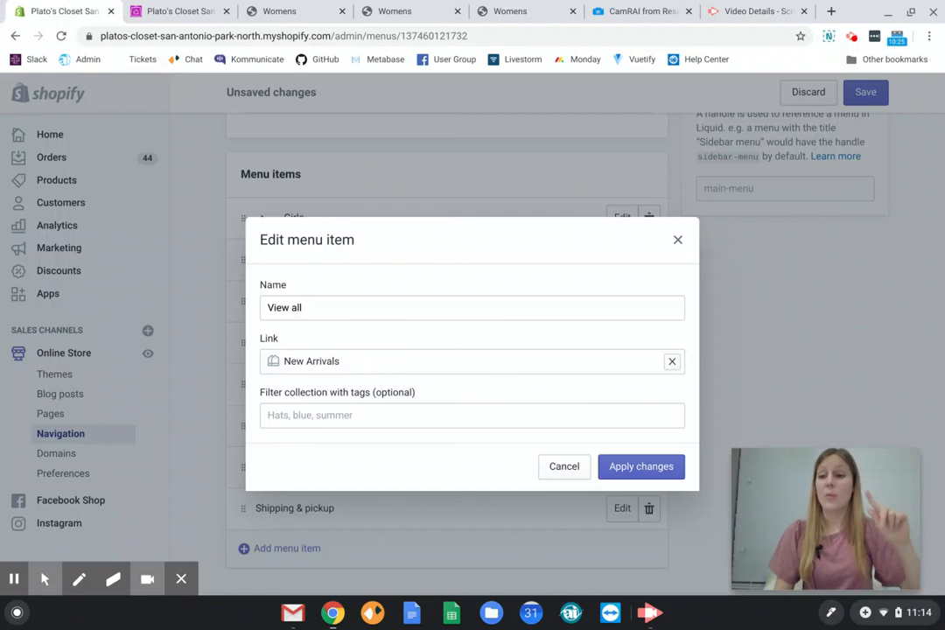
pyautogui.click(545, 469)
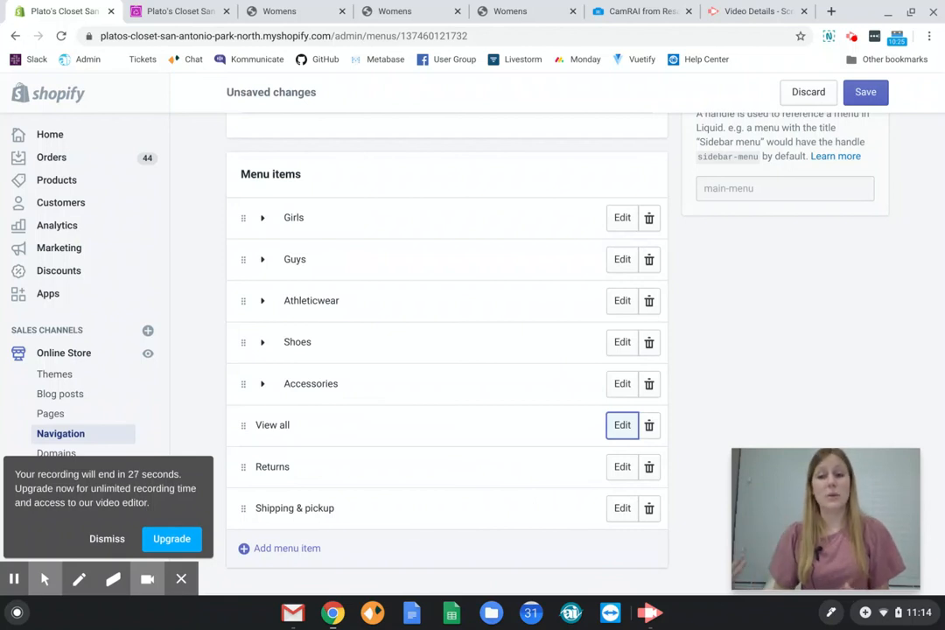
pyautogui.click(715, 428)
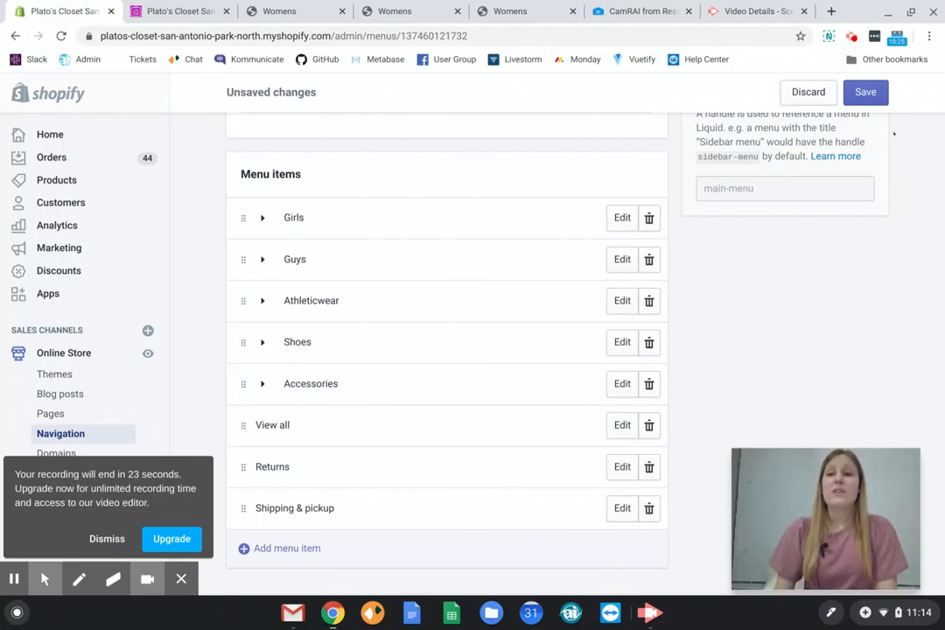